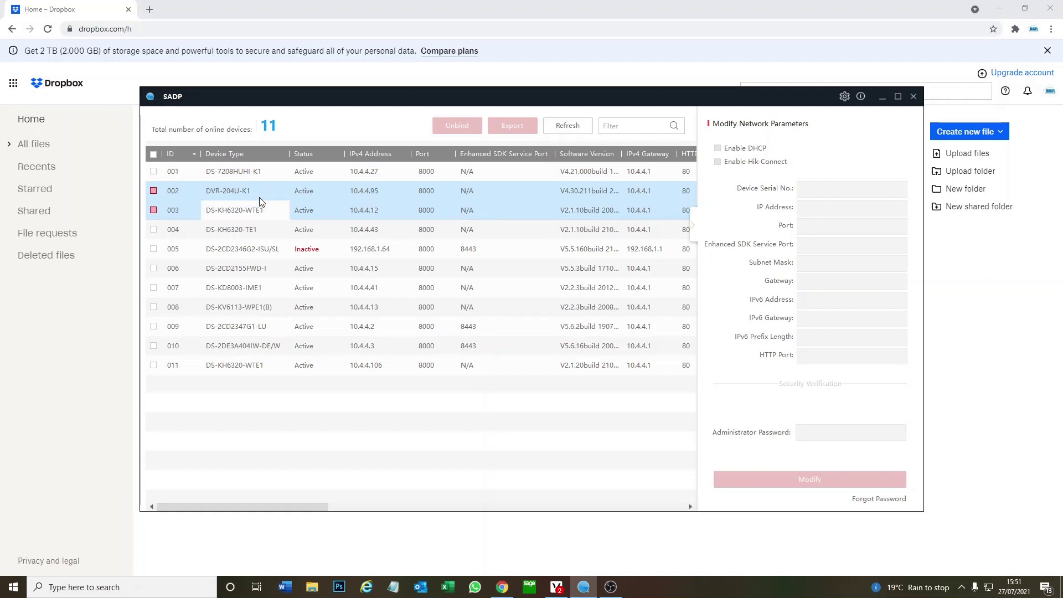
# Open the recorder's web login page from SADP and log in as admin with the account password
pyautogui.doubleClick(367, 191)
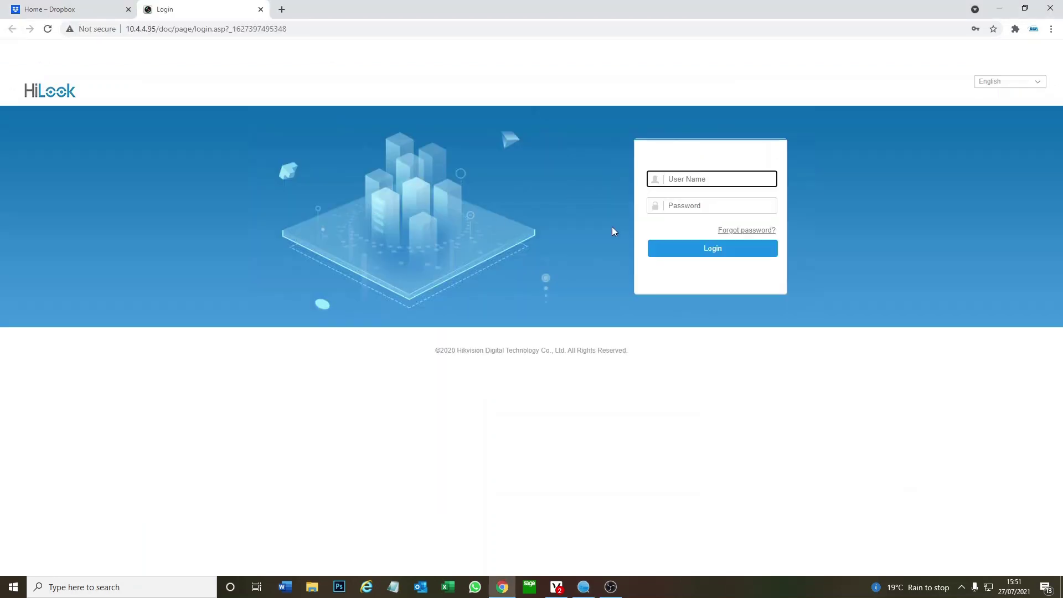
pyautogui.write('admin')
pyautogui.press('Tab')
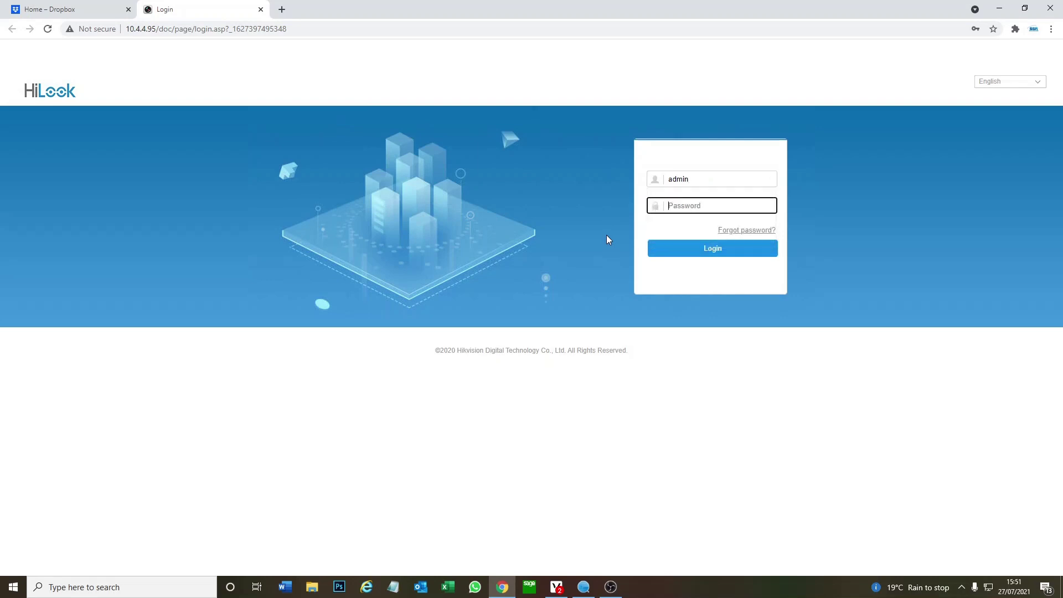
pyautogui.write('•••••••')
pyautogui.click(739, 245)
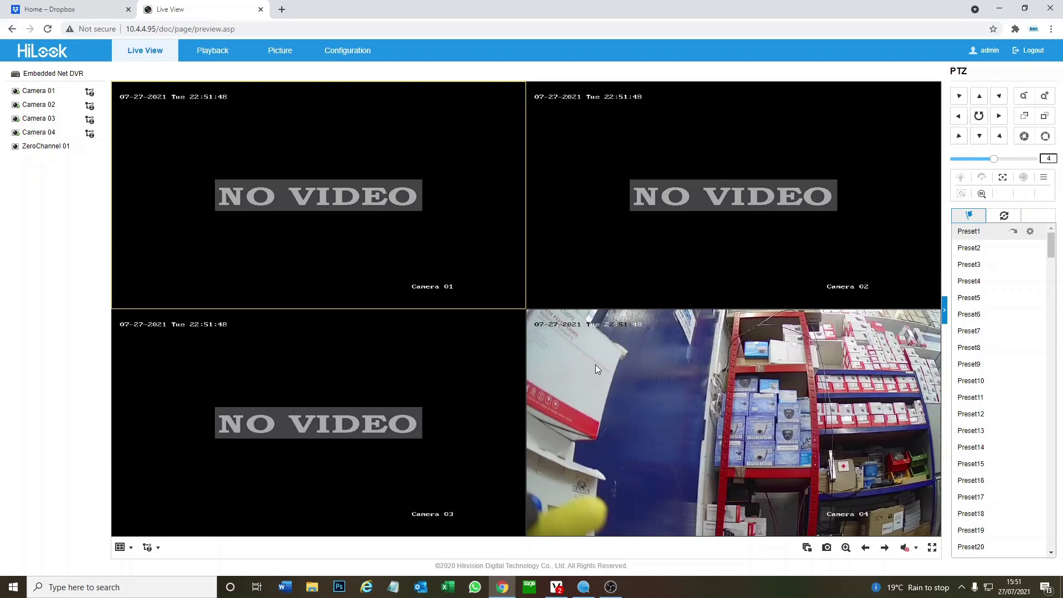
# Go to Configuration > Storage > Storage Management and show the Cloud Storage tab
pyautogui.click(327, 53)
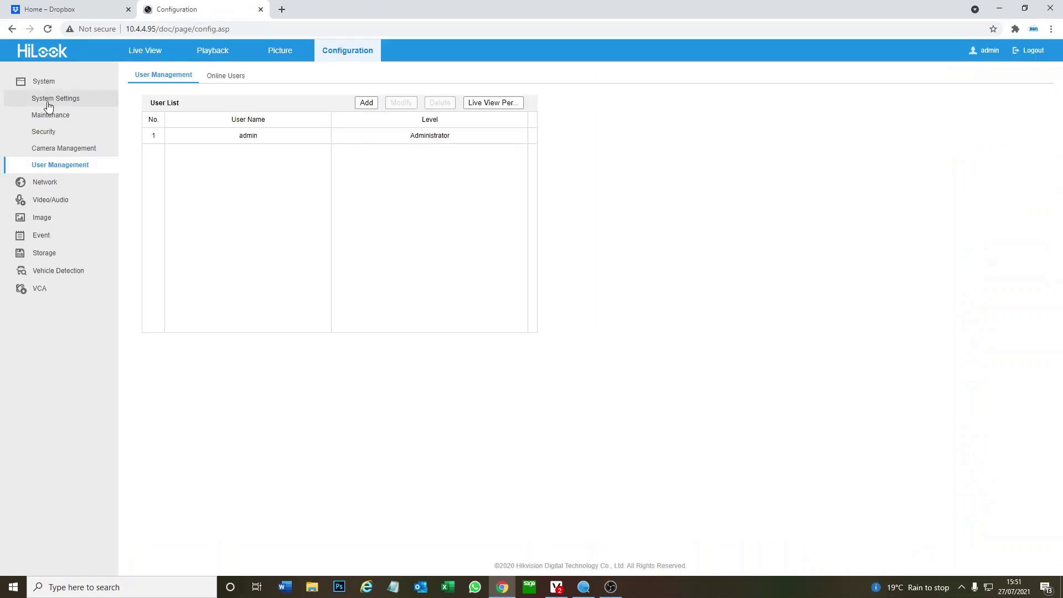
pyautogui.click(74, 251)
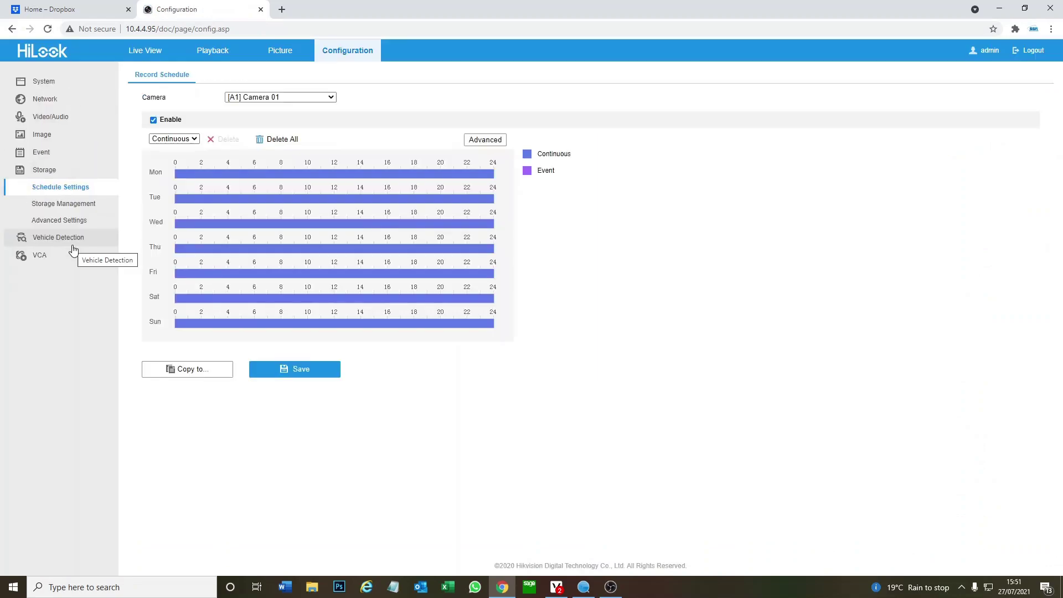
pyautogui.click(74, 222)
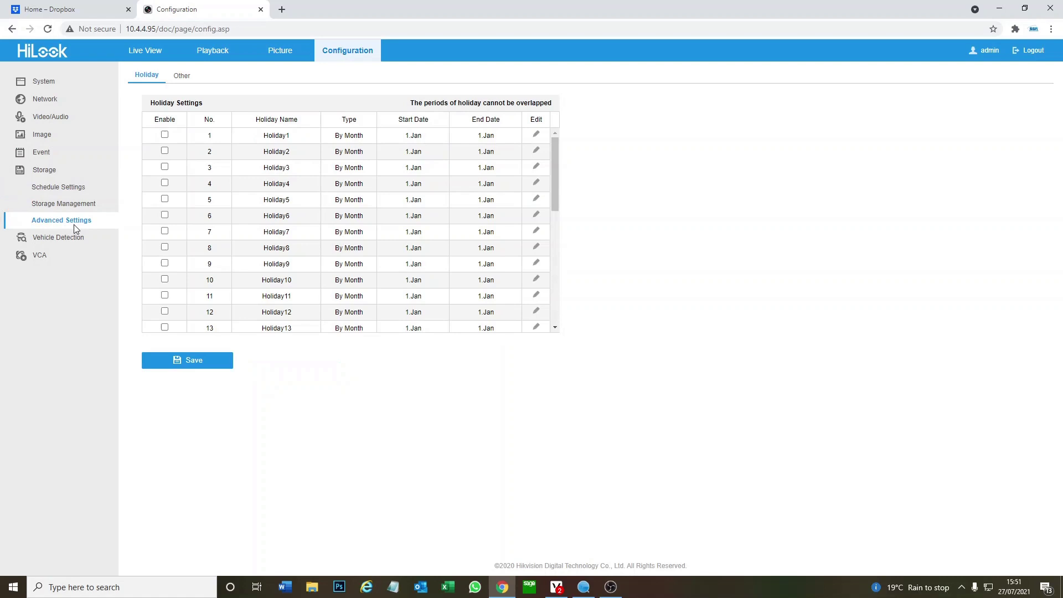
pyautogui.click(75, 205)
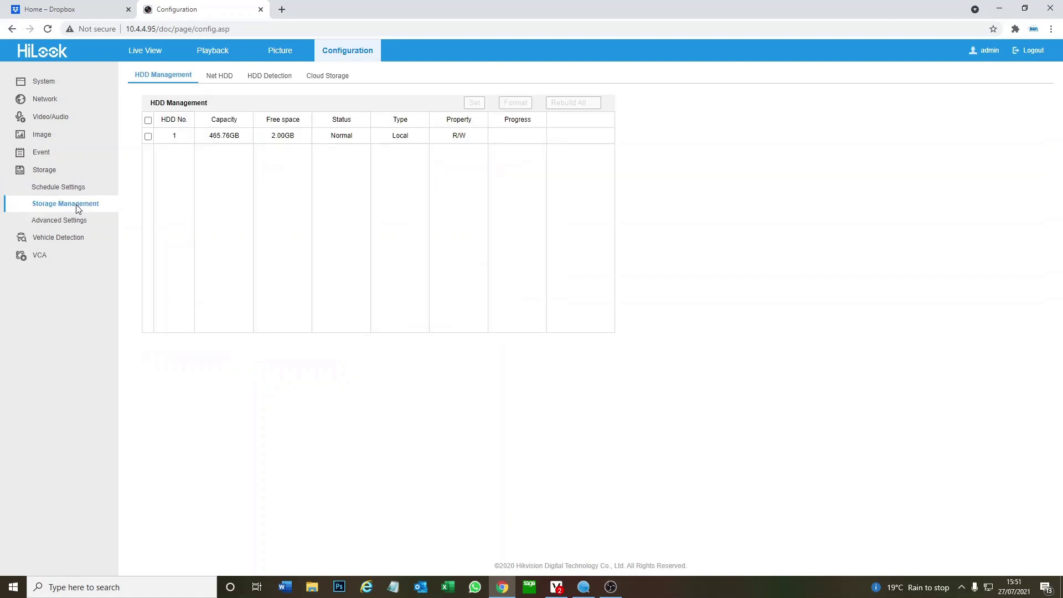
pyautogui.click(319, 78)
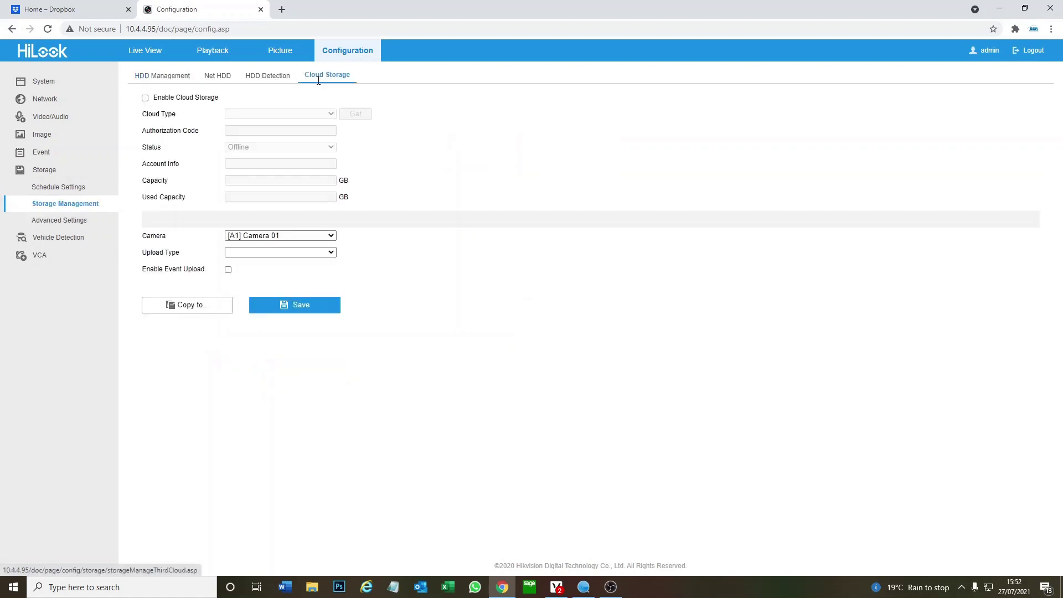
# Enable cloud storage with DropBox and paste in the authorisation code granted by Dropbox
pyautogui.click(145, 98)
pyautogui.click(304, 114)
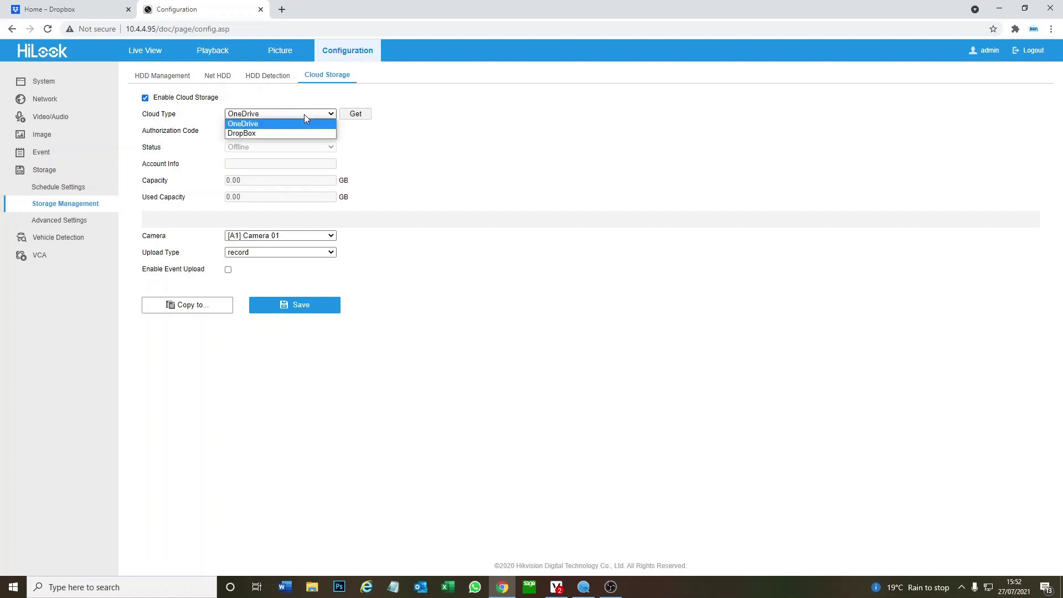
pyautogui.click(295, 134)
pyautogui.click(354, 116)
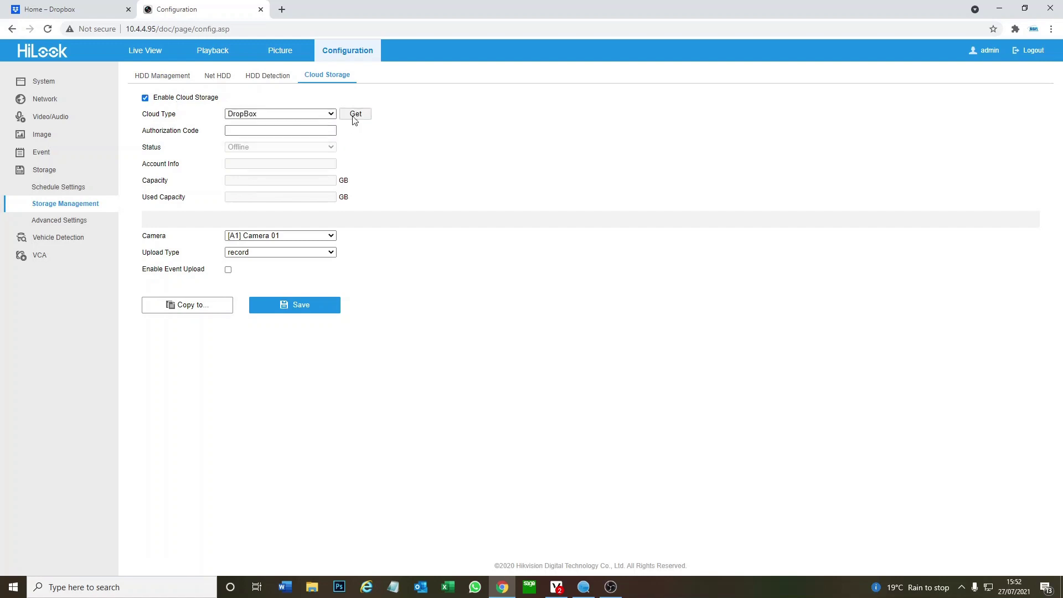
pyautogui.click(565, 248)
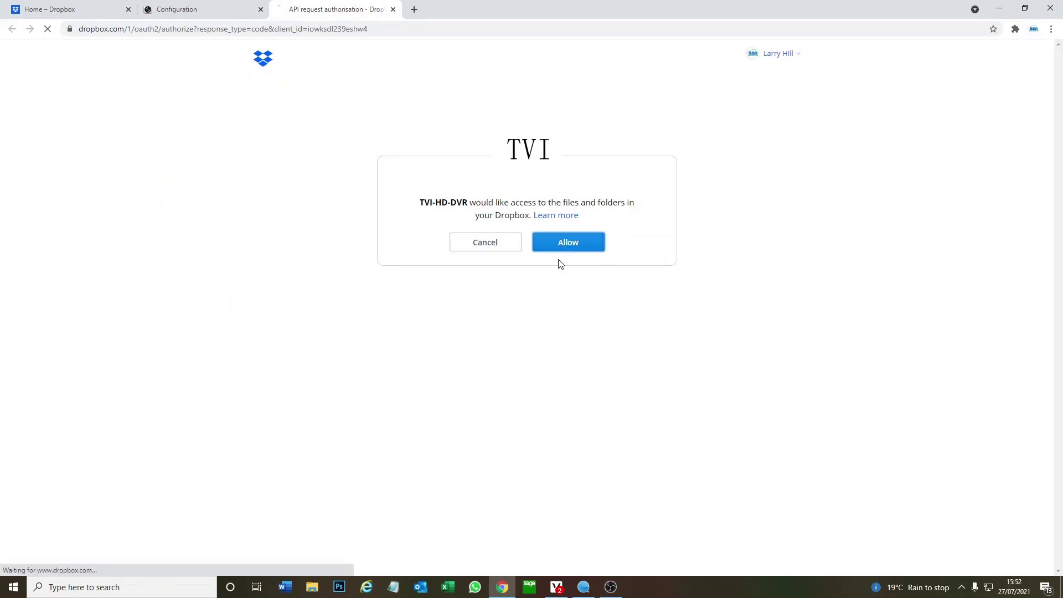
pyautogui.doubleClick(464, 226)
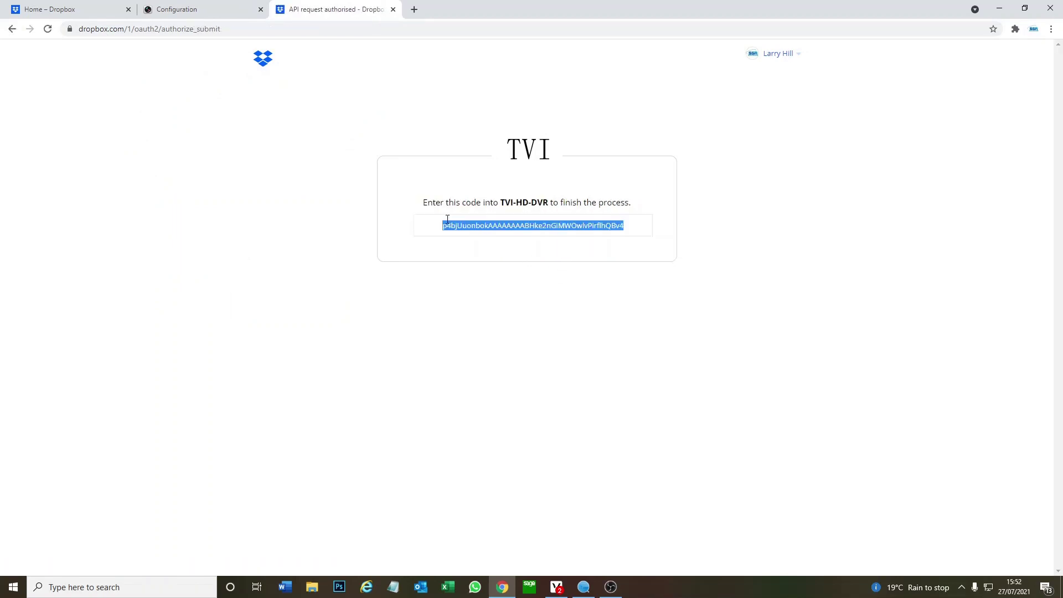
pyautogui.hotkey('ctrl', 'c')
pyautogui.click(190, 9)
pyautogui.click(254, 129)
pyautogui.hotkey('ctrl', 'v')
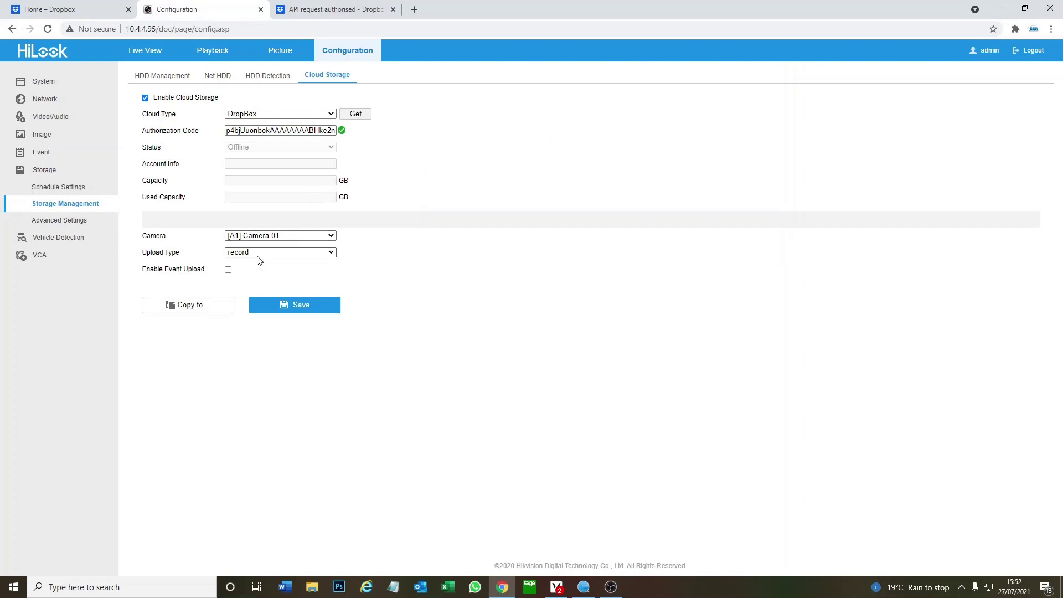
# Enable Event Upload, save, and copy the cloud settings to all four cameras
pyautogui.click(228, 270)
pyautogui.click(292, 304)
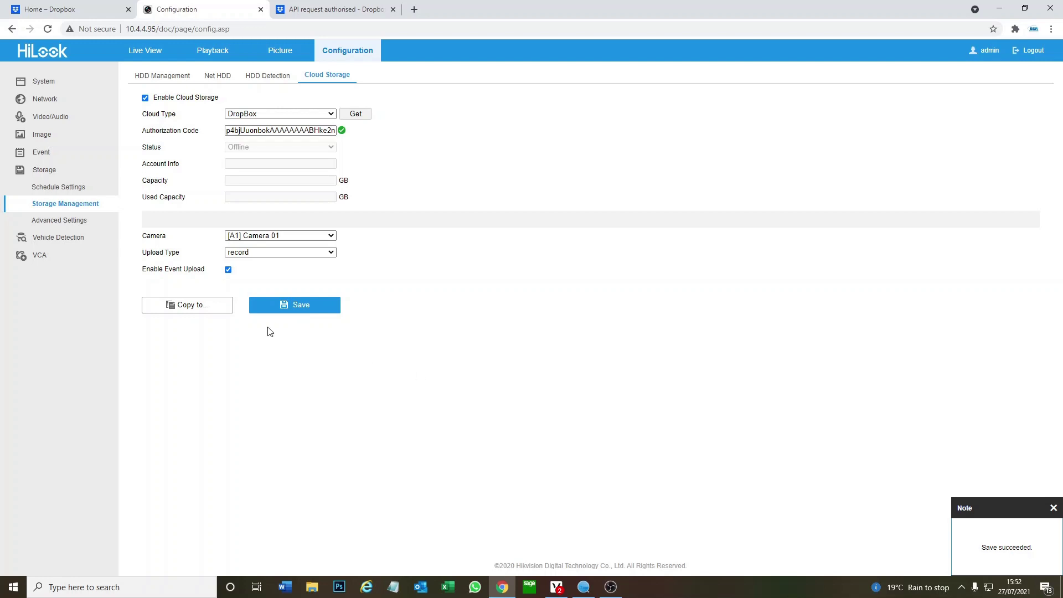
pyautogui.click(217, 303)
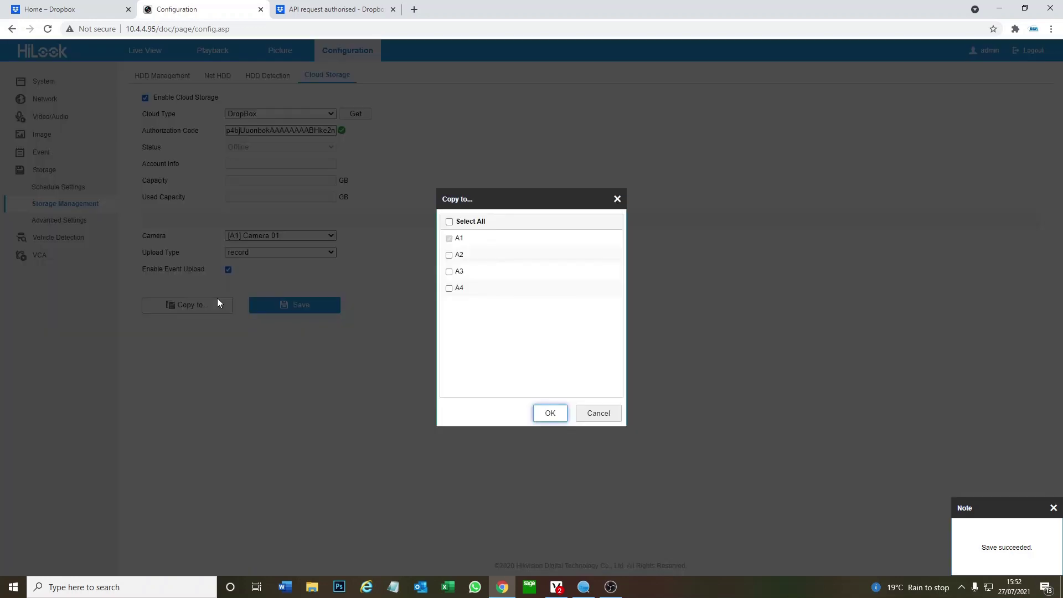
pyautogui.click(449, 221)
pyautogui.click(543, 419)
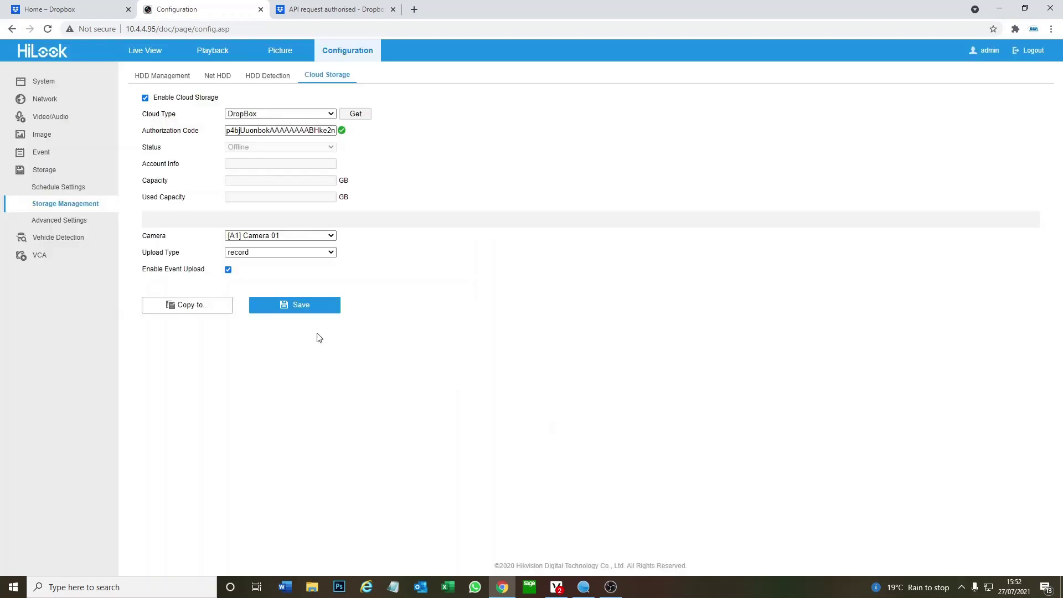
pyautogui.click(317, 306)
# Revisit the storage pages to reload the cloud storage settings, now showing Dropbox Online
pyautogui.click(94, 191)
pyautogui.click(89, 205)
pyautogui.click(93, 219)
pyautogui.click(71, 205)
# Enable Camera 04 motion detection and dynamic analysis at sensitivity 60, save, and view its arming schedule
pyautogui.click(76, 154)
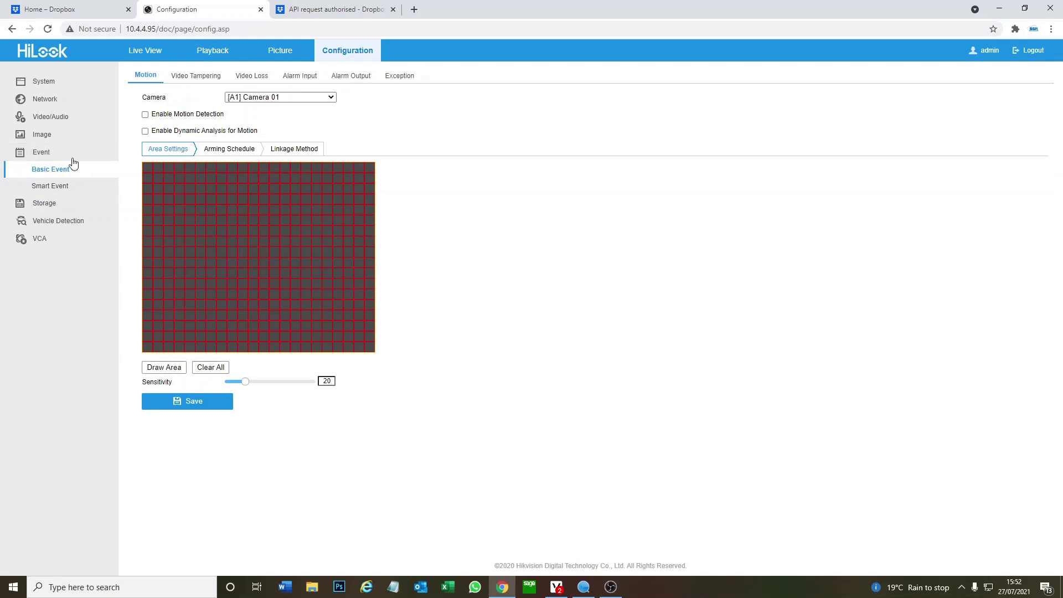
pyautogui.click(277, 98)
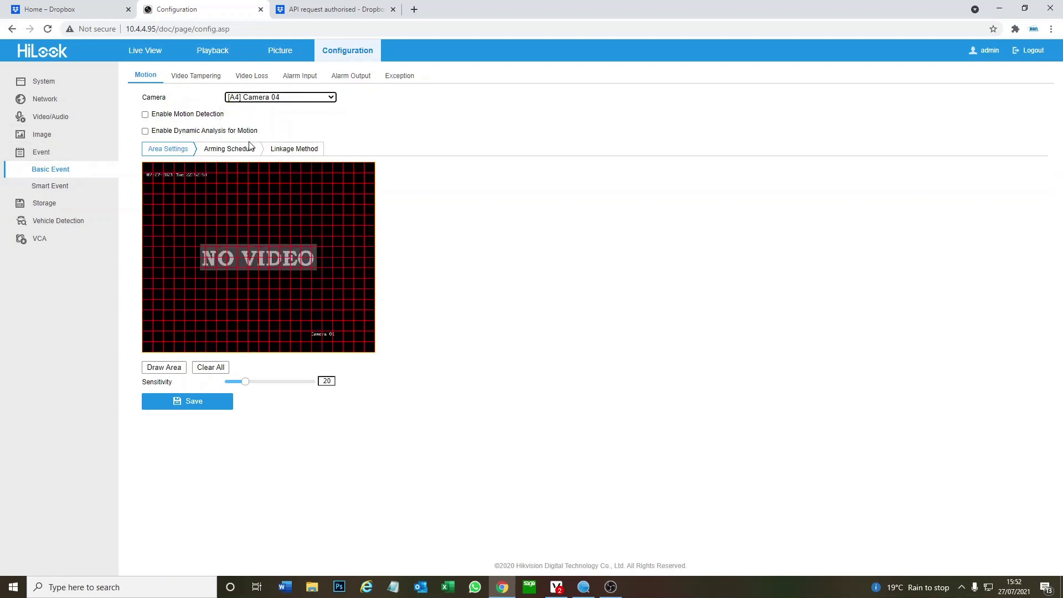
pyautogui.click(145, 116)
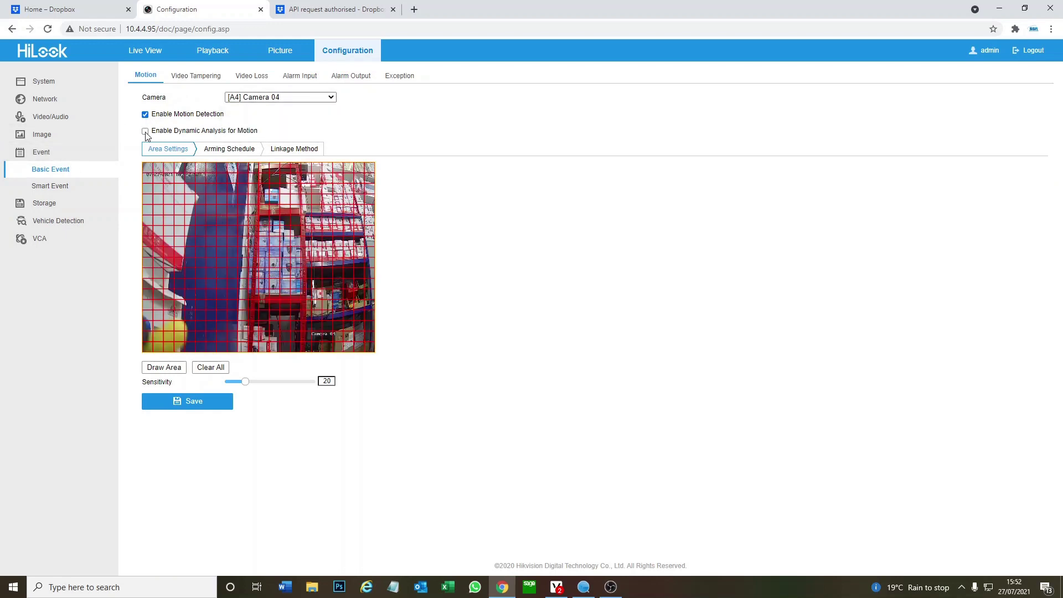
pyautogui.click(145, 131)
pyautogui.moveTo(245, 382); pyautogui.dragTo(278, 381)
pyautogui.click(219, 405)
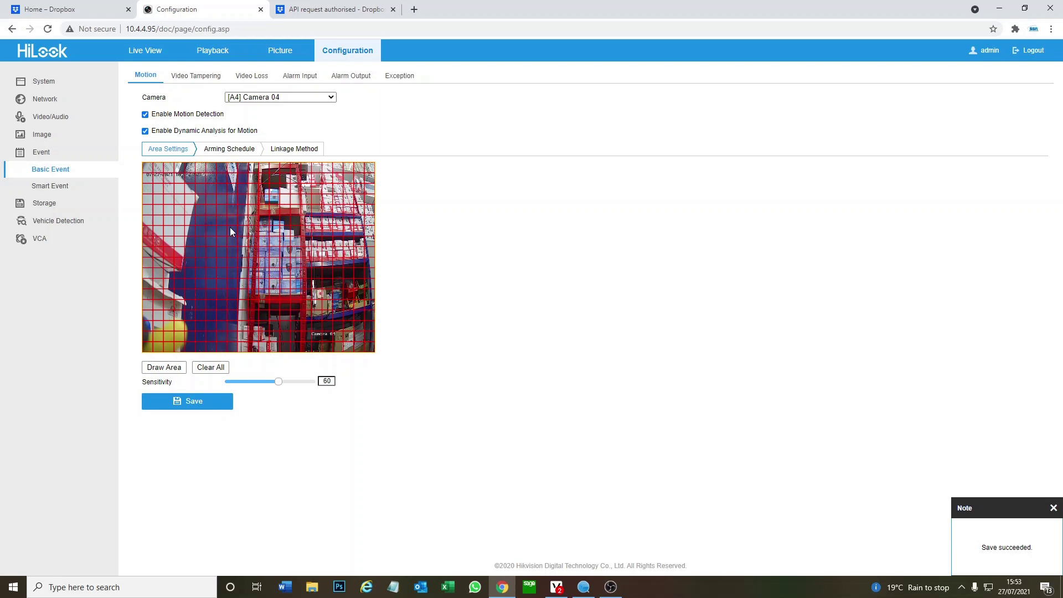
pyautogui.click(222, 151)
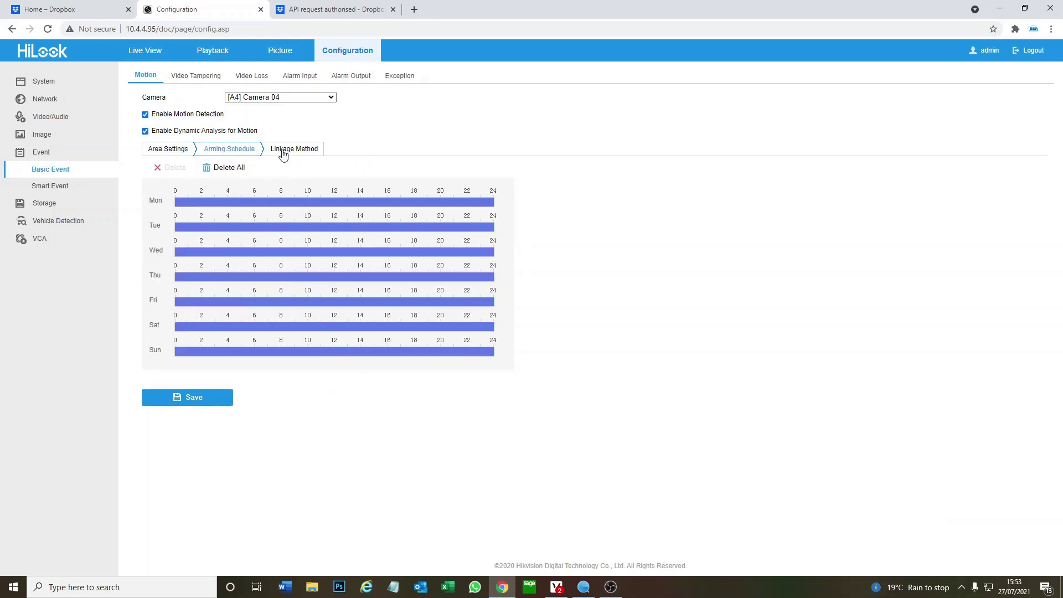
# Link Camera 04 motion events to Upload Pictures to Cloud and Audible Warning, and save
pyautogui.click(284, 153)
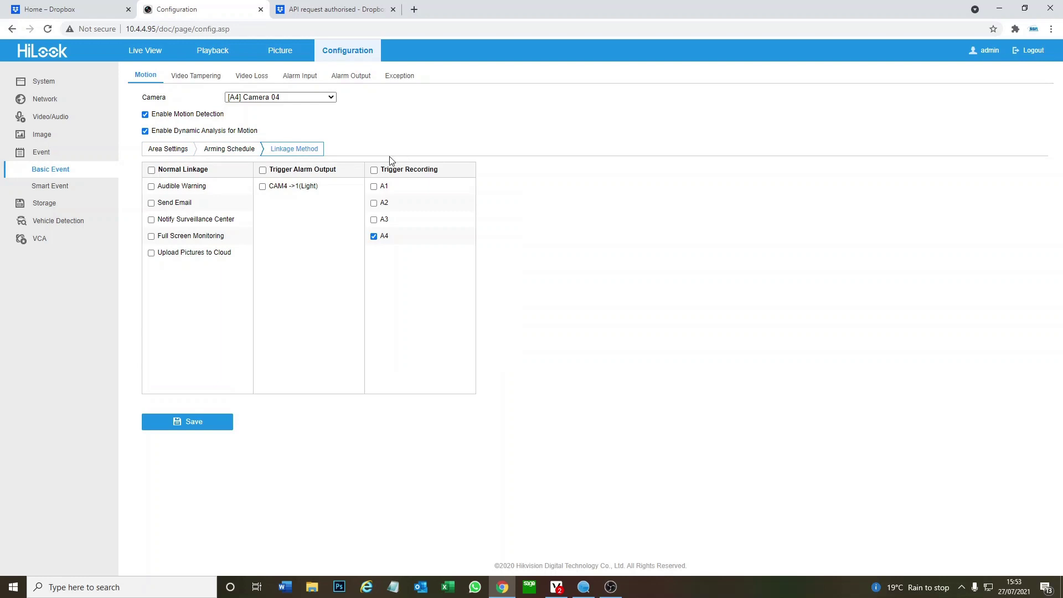
pyautogui.click(151, 254)
pyautogui.click(151, 186)
pyautogui.click(186, 424)
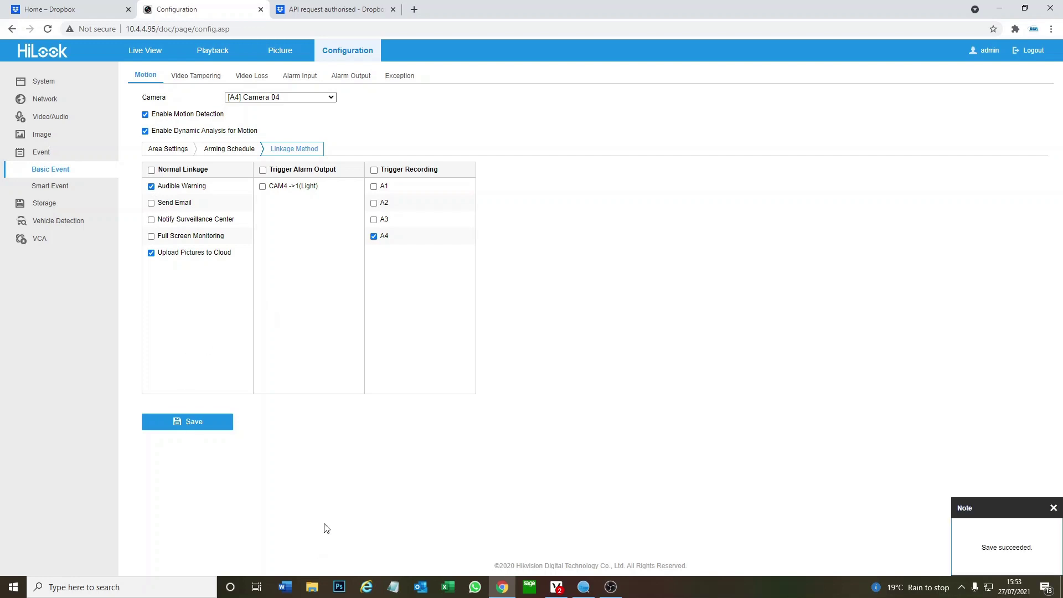
pyautogui.click(171, 148)
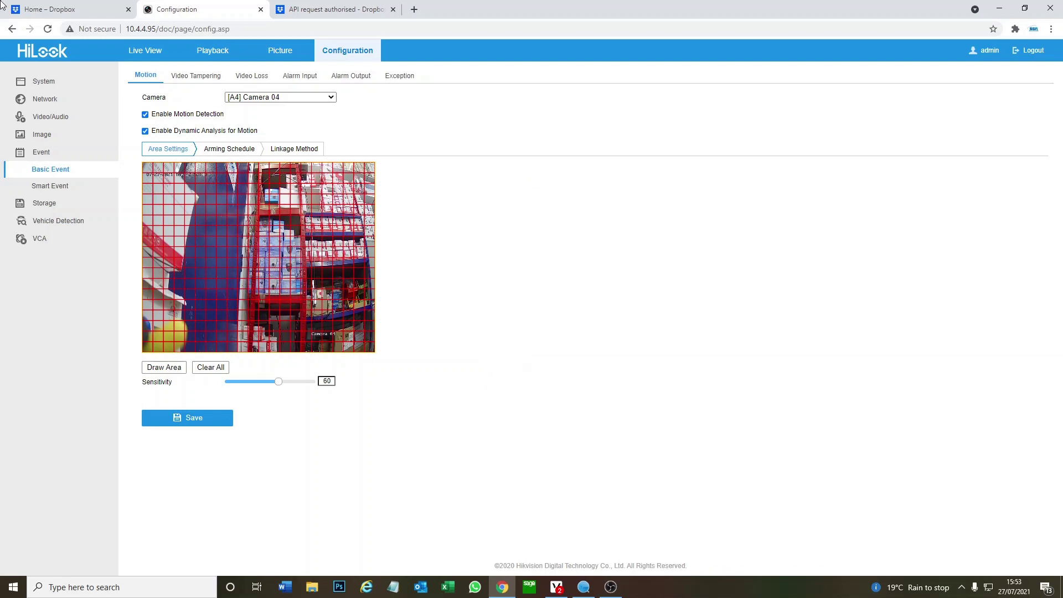
# In Dropbox All files, navigate to snapshot > 20210727 > A4, which is still empty
pyautogui.click(61, 10)
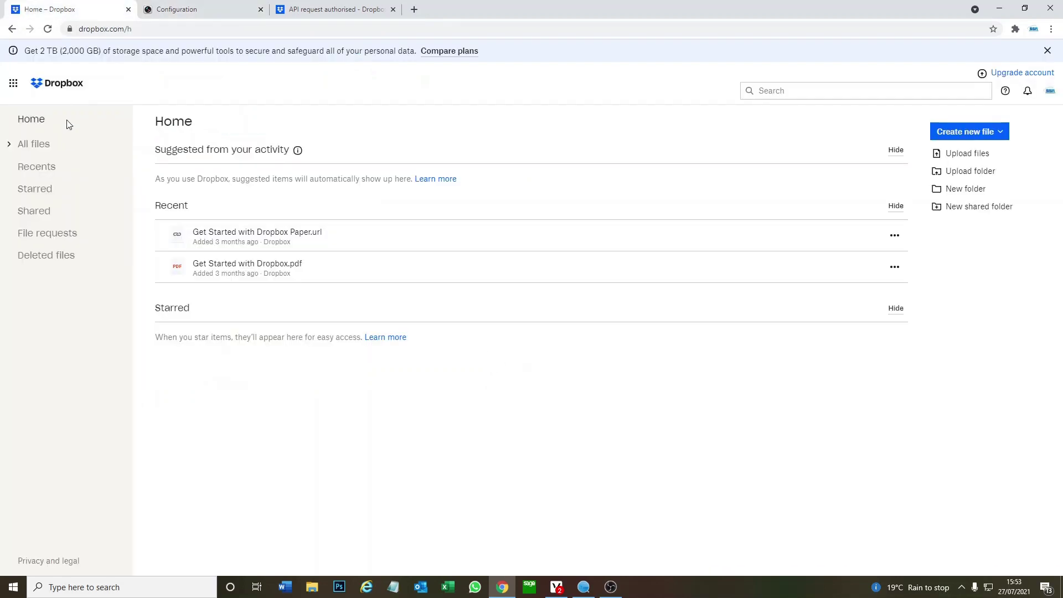
pyautogui.click(68, 146)
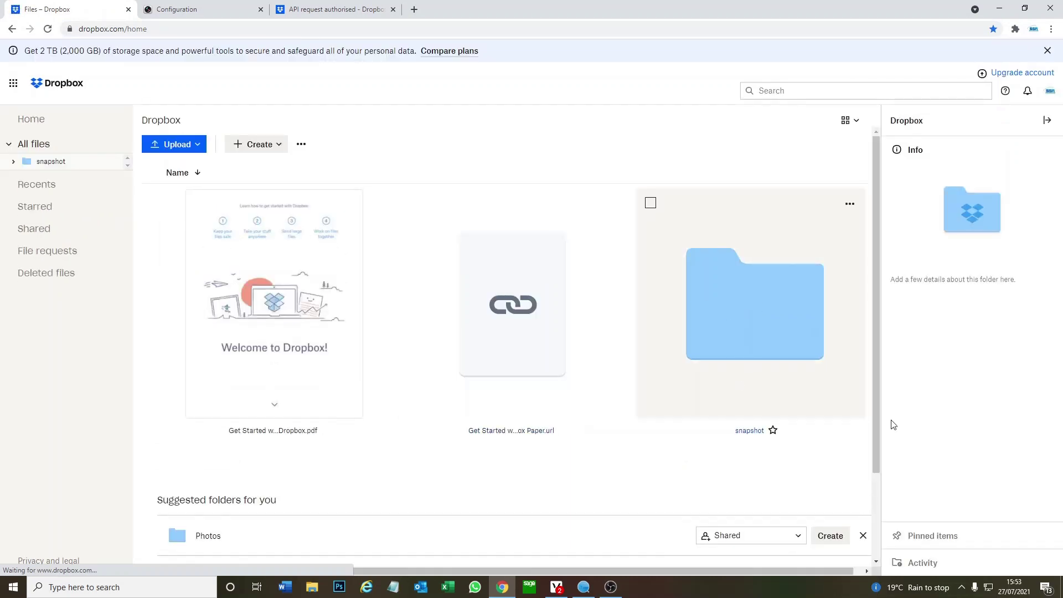
pyautogui.scroll(-2, 680, 375)
pyautogui.scroll(1, 681, 378)
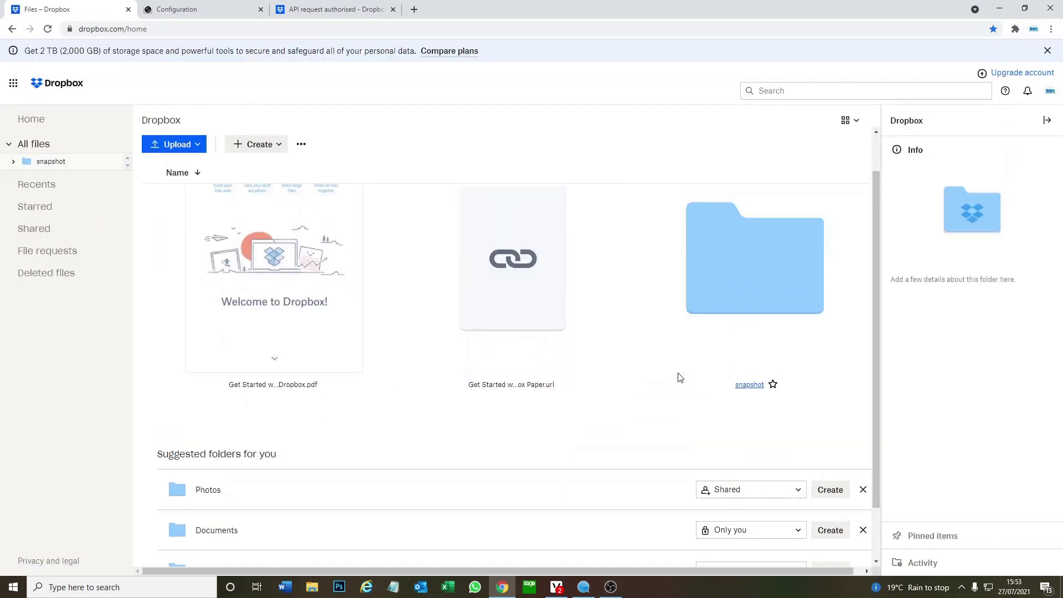
pyautogui.scroll(-1, 755, 364)
pyautogui.scroll(2, 742, 426)
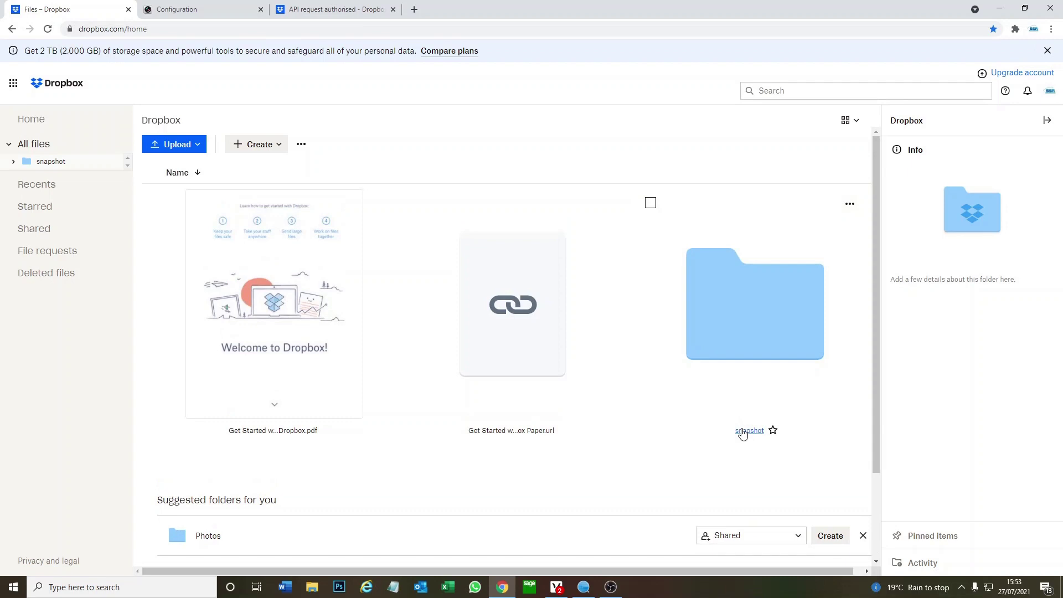
pyautogui.click(742, 431)
pyautogui.click(258, 301)
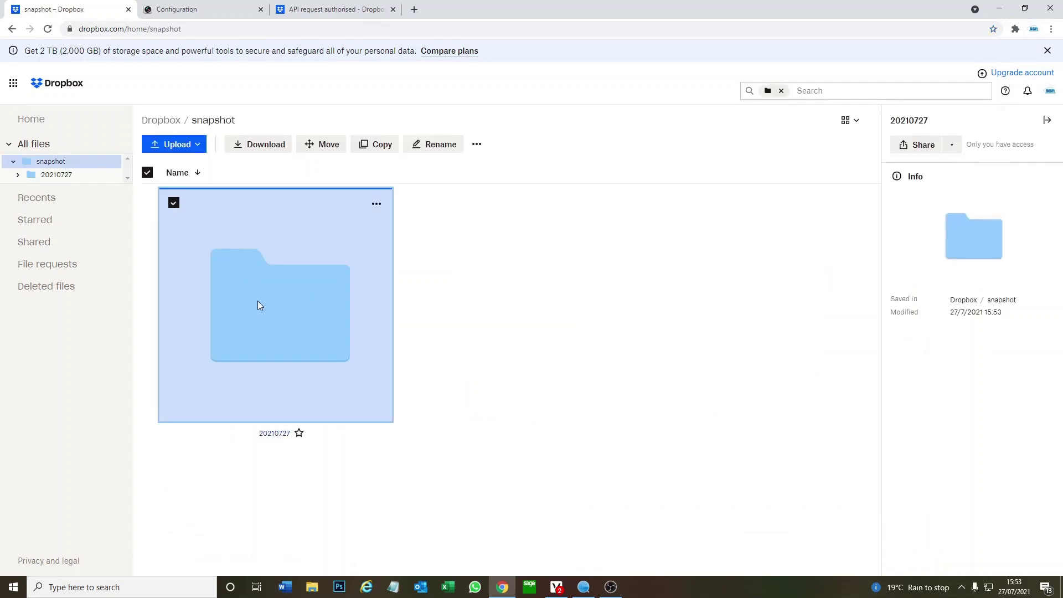
pyautogui.doubleClick(257, 300)
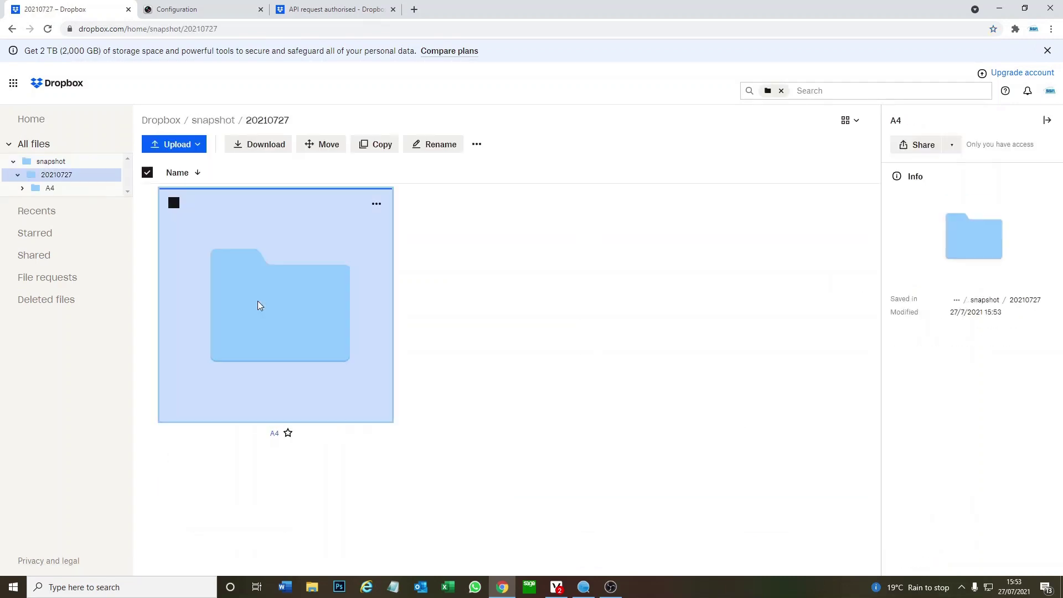
pyautogui.doubleClick(258, 303)
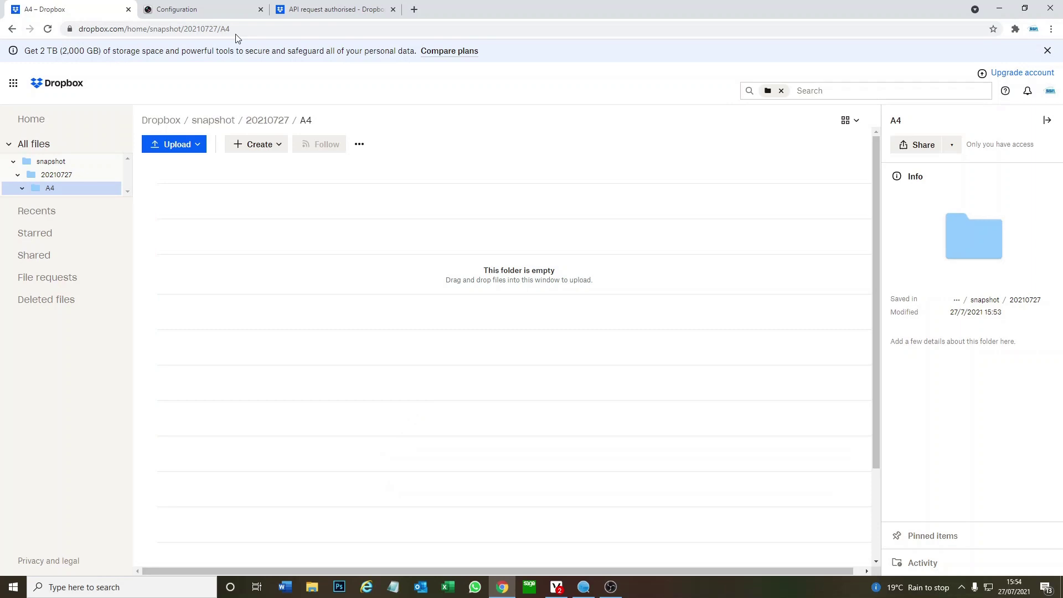
pyautogui.click(57, 176)
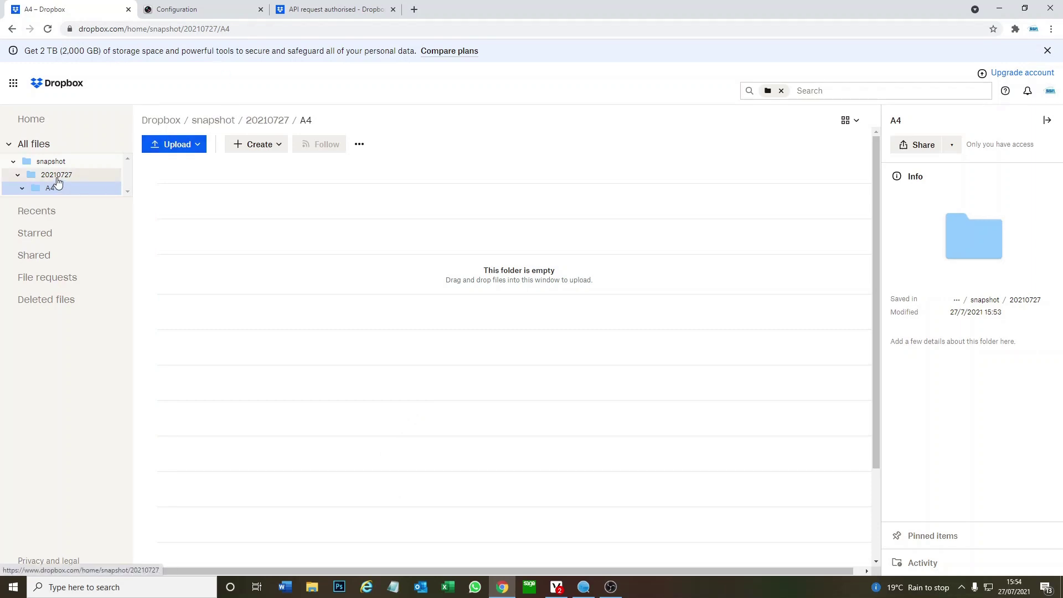
pyautogui.click(58, 188)
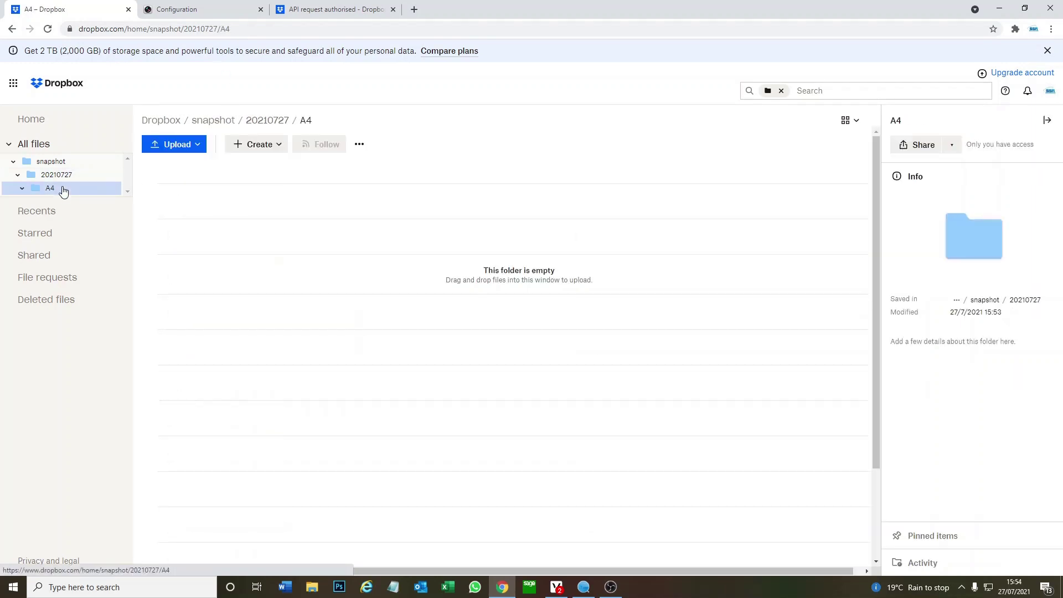
pyautogui.click(338, 4)
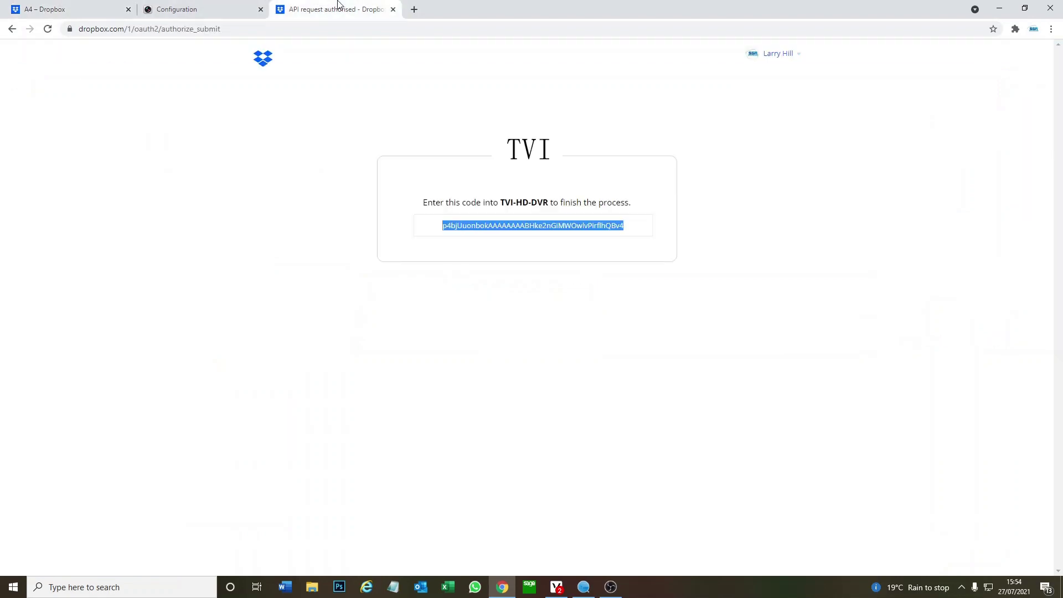
pyautogui.click(119, 9)
pyautogui.click(183, 8)
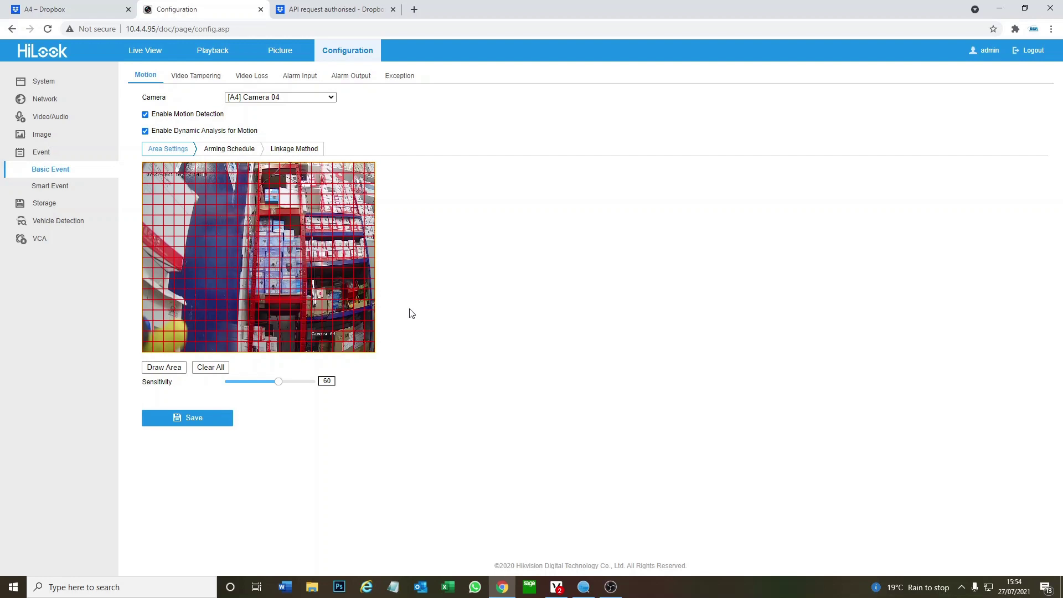
pyautogui.click(51, 8)
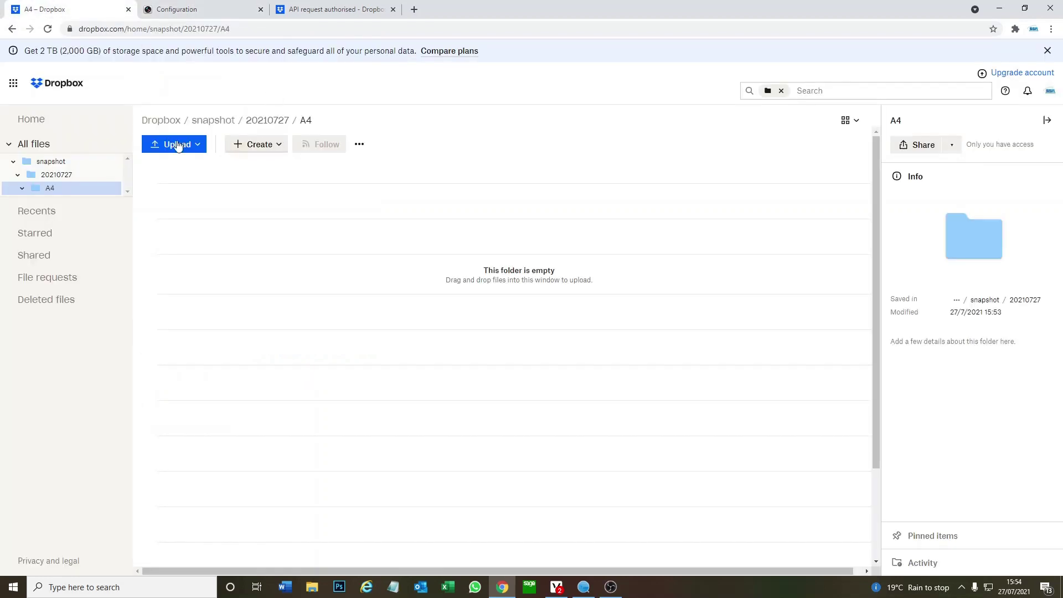
pyautogui.click(82, 176)
pyautogui.click(72, 189)
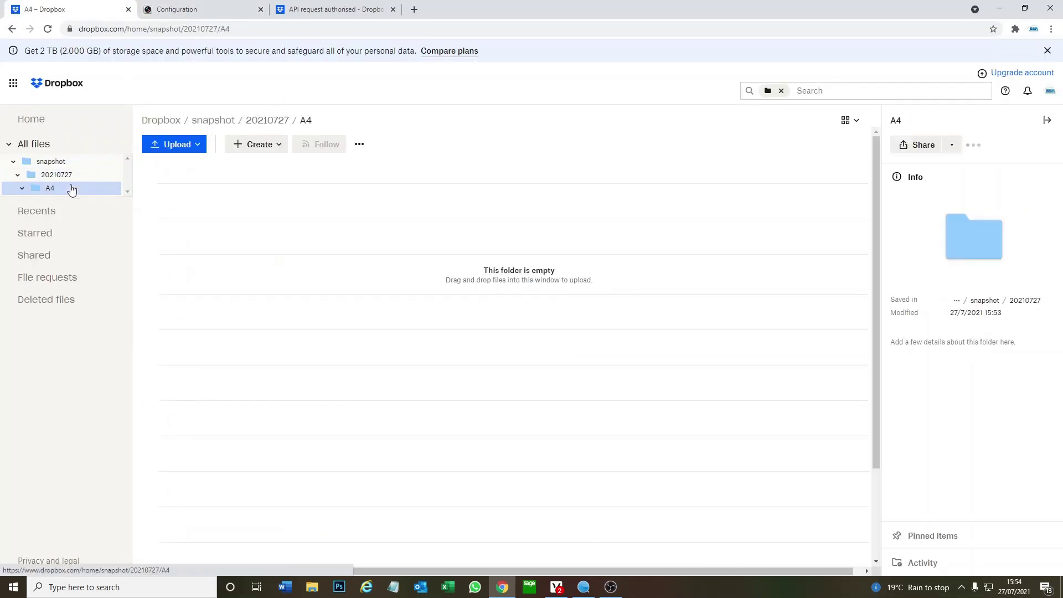
pyautogui.click(50, 30)
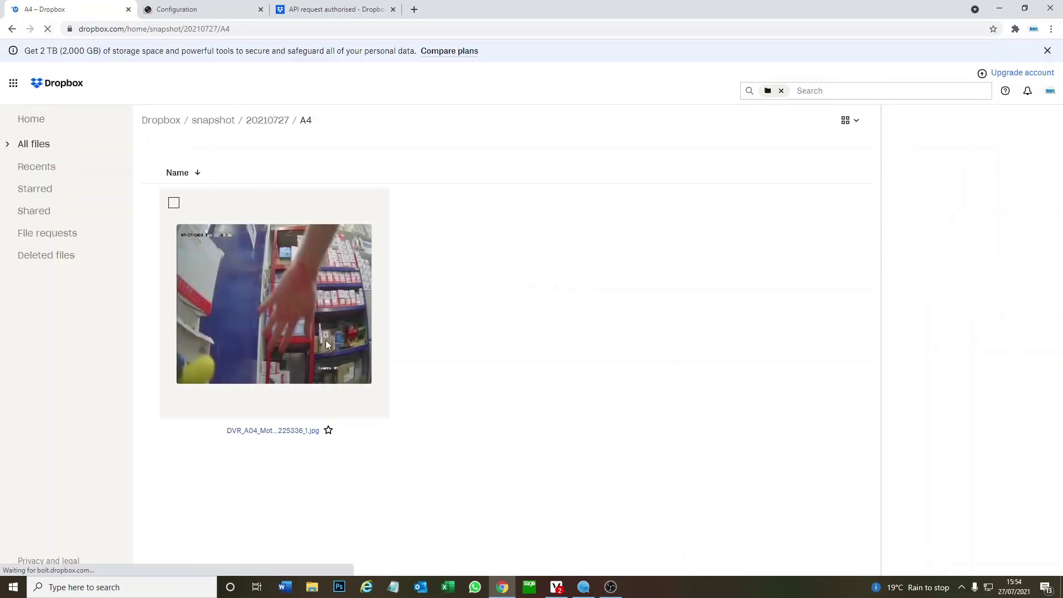
pyautogui.click(316, 330)
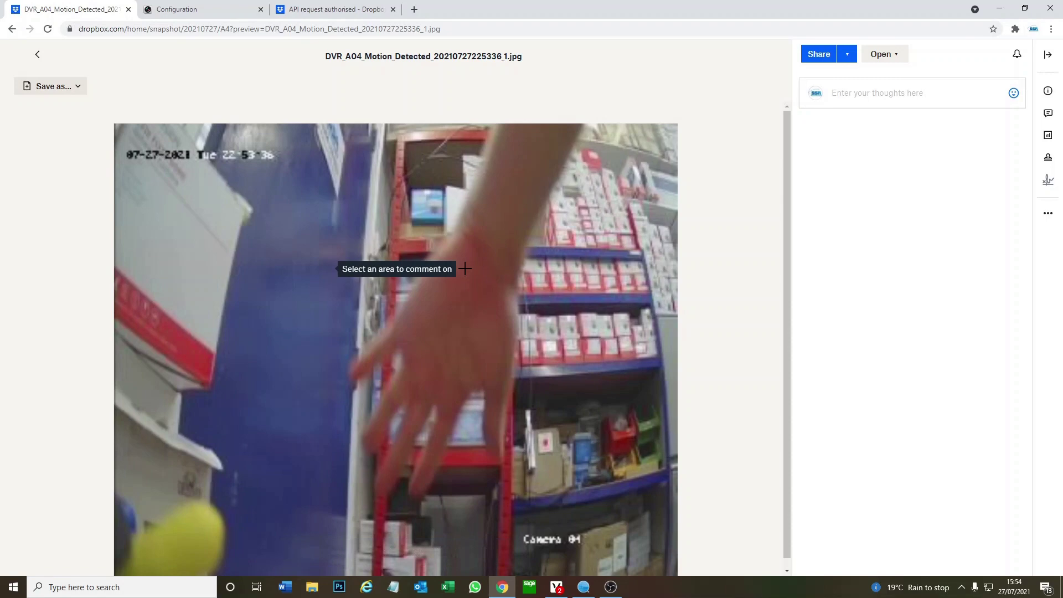
pyautogui.scroll(-1, 476, 271)
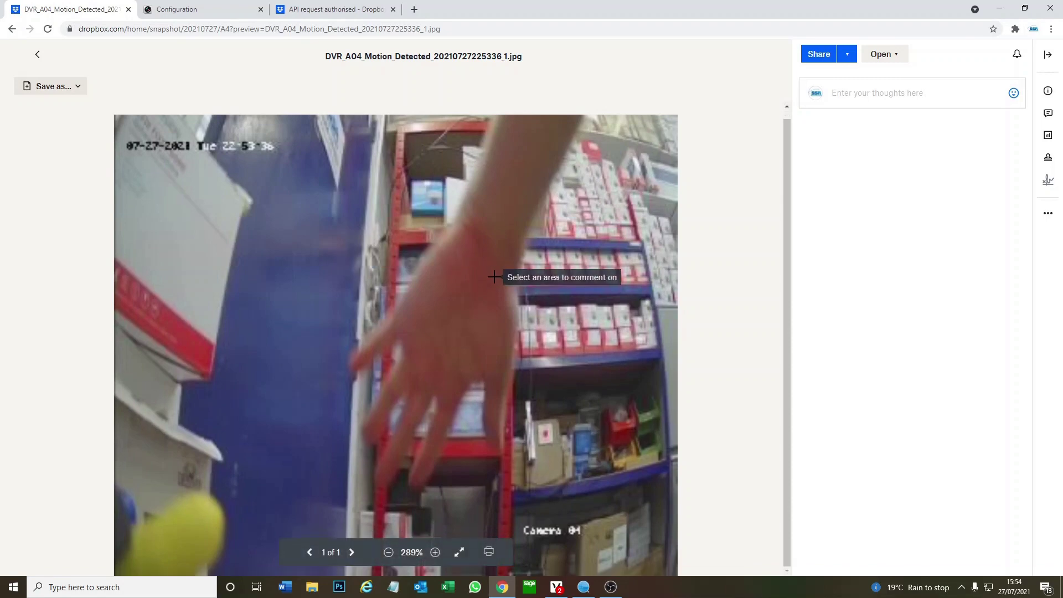